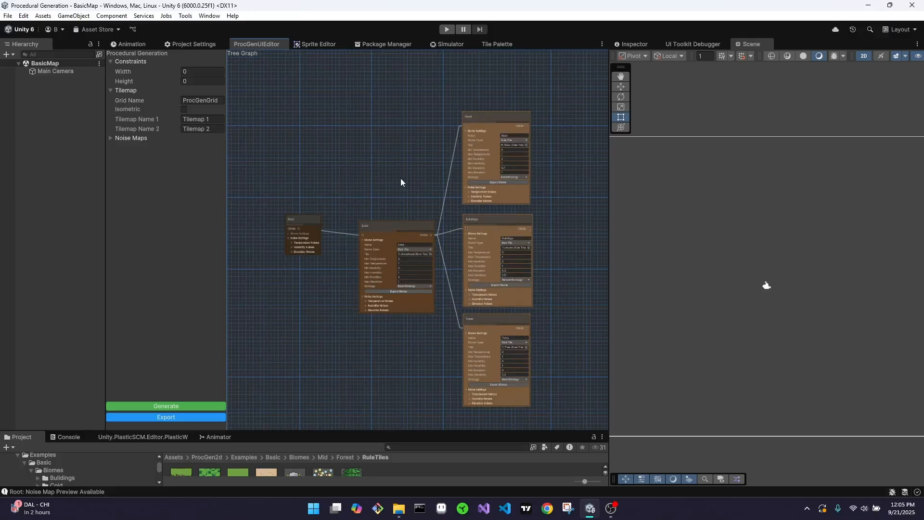
Set the map constraints to a width of 30 and a height of 30.
{"action": "left_click", "coordinate": [213, 72]}
{"action": "type", "text": "30"}
{"action": "key", "text": "Tab"}
{"action": "type", "text": "30"}
{"action": "key", "text": "Return"}
Generate the 30 by 30 map several times to produce different random layouts.
{"action": "left_click", "coordinate": [190, 406]}
{"action": "left_click", "coordinate": [191, 406]}
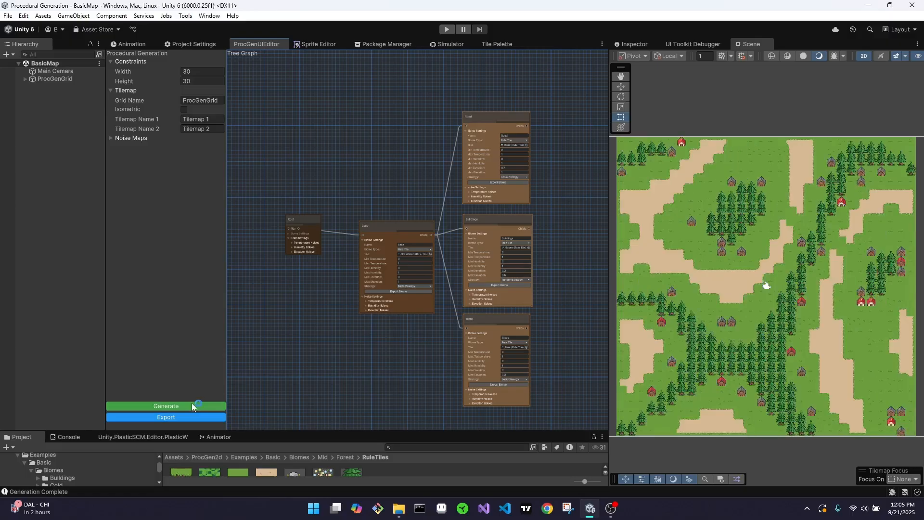
{"action": "left_click", "coordinate": [192, 406]}
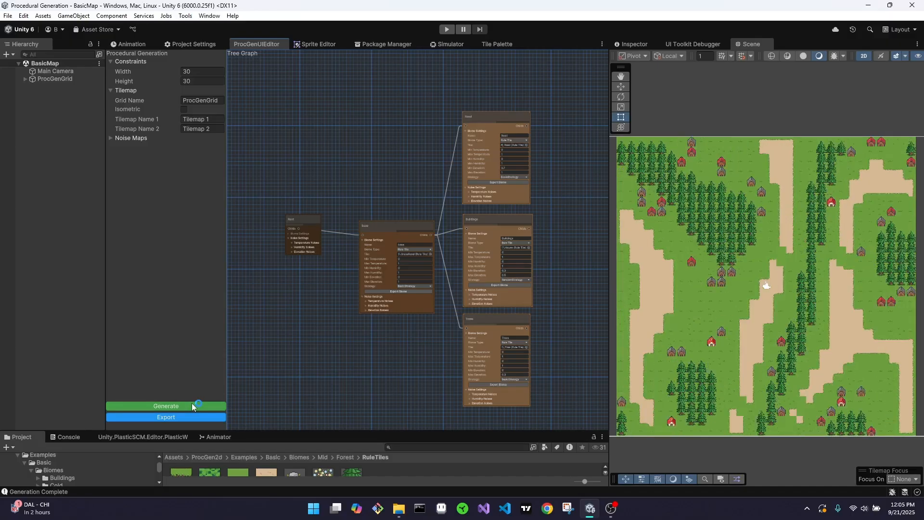
{"action": "left_click", "coordinate": [192, 406]}
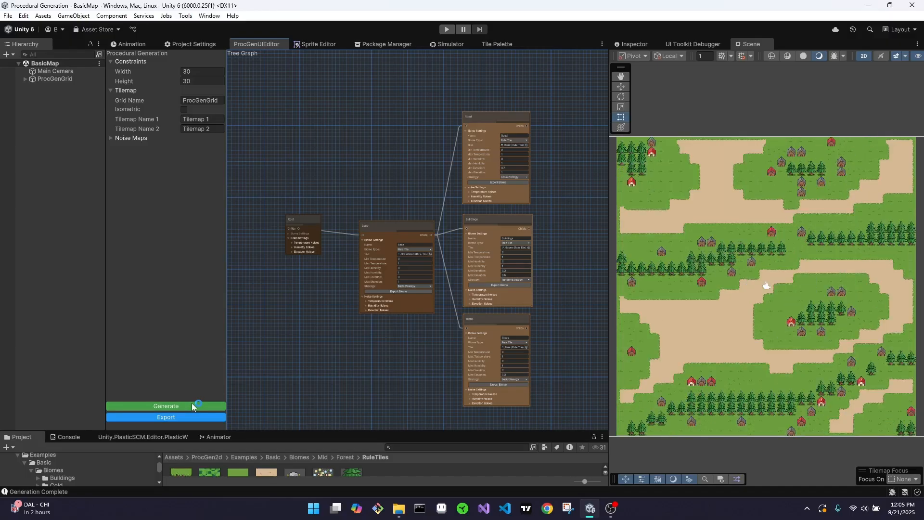
{"action": "left_click", "coordinate": [192, 405]}
{"action": "left_click", "coordinate": [192, 405]}
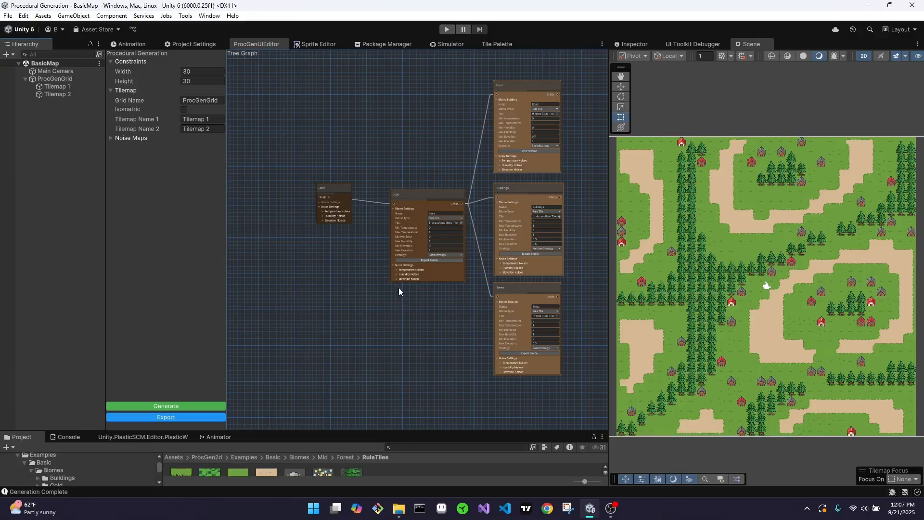
Hide Tilemap 2 in the scene and examine the biome settings of the base, Road, Buildings and Trees nodes.
{"action": "left_click", "coordinate": [4, 94]}
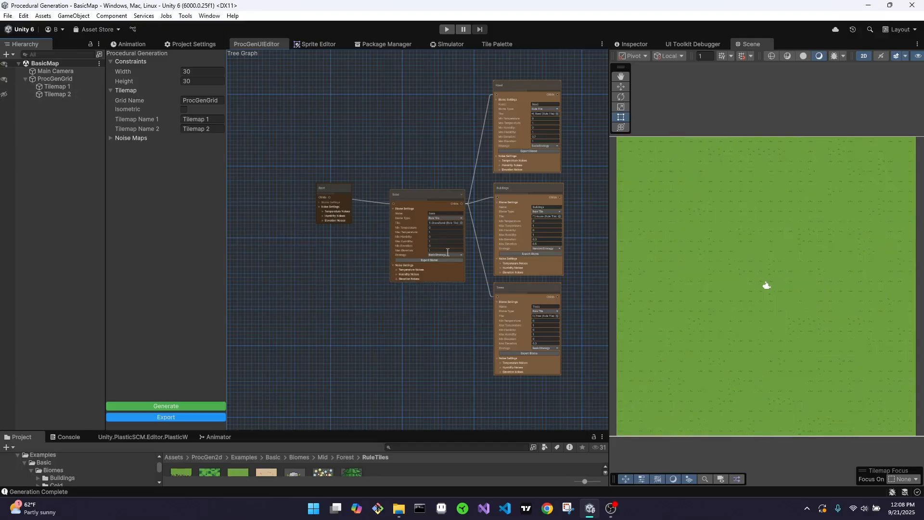
{"action": "scroll", "coordinate": [534, 280], "scroll_direction": "up", "scroll_amount": 2}
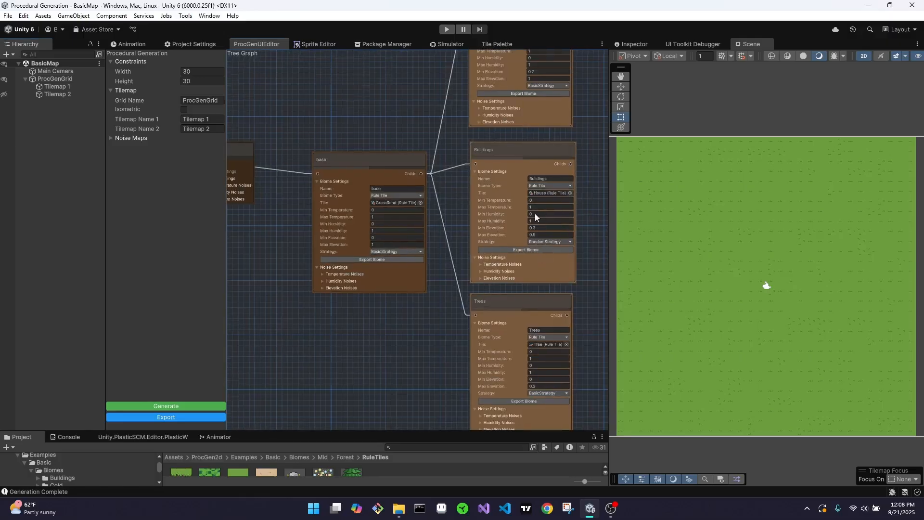
{"action": "scroll", "coordinate": [528, 218], "scroll_direction": "up", "scroll_amount": 3}
{"action": "scroll", "coordinate": [516, 221], "scroll_direction": "down", "scroll_amount": 3}
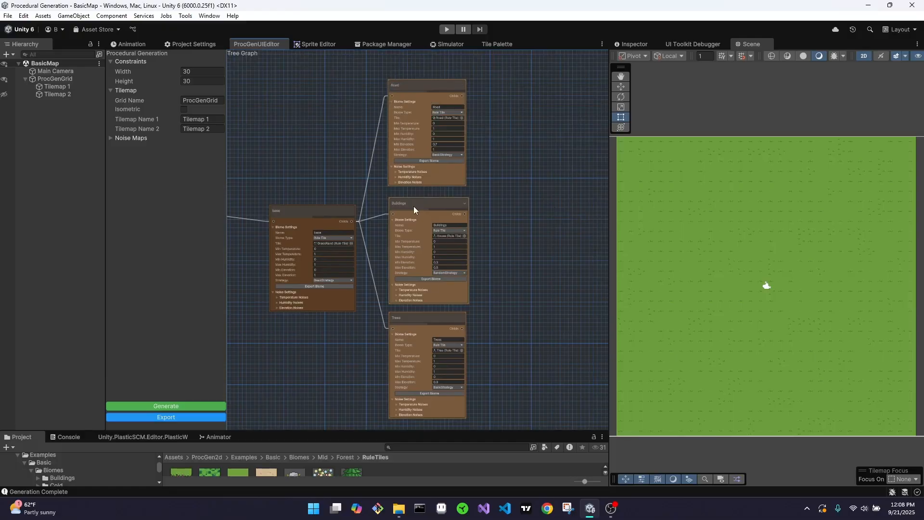
{"action": "scroll", "coordinate": [453, 347], "scroll_direction": "down", "scroll_amount": 2}
{"action": "scroll", "coordinate": [406, 310], "scroll_direction": "up", "scroll_amount": 2}
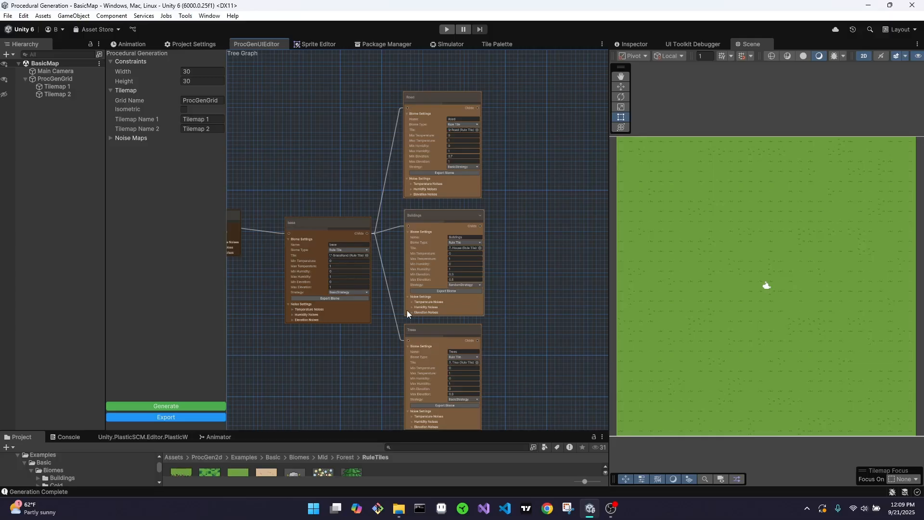
{"action": "scroll", "coordinate": [470, 156], "scroll_direction": "up", "scroll_amount": 4}
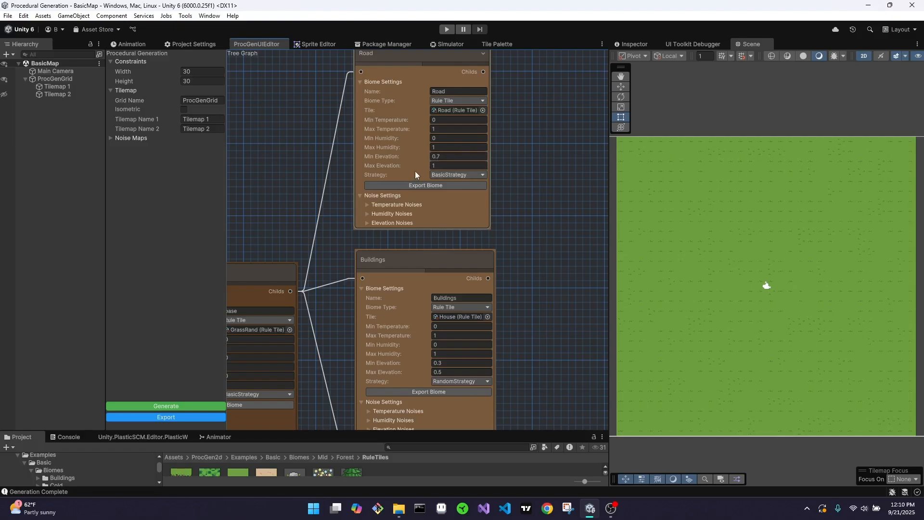
{"action": "scroll", "coordinate": [415, 172], "scroll_direction": "down", "scroll_amount": 1}
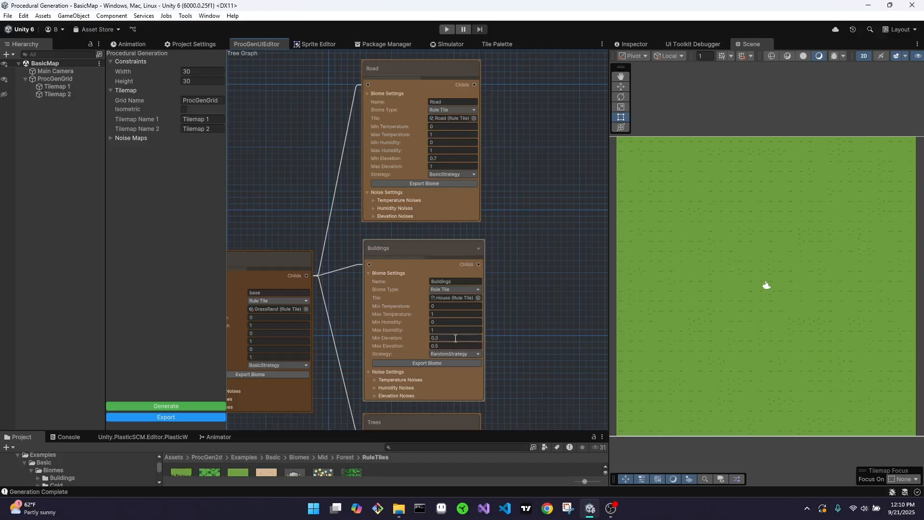
{"action": "middle_click_drag", "start_coordinate": [425, 380], "coordinate": [441, 221]}
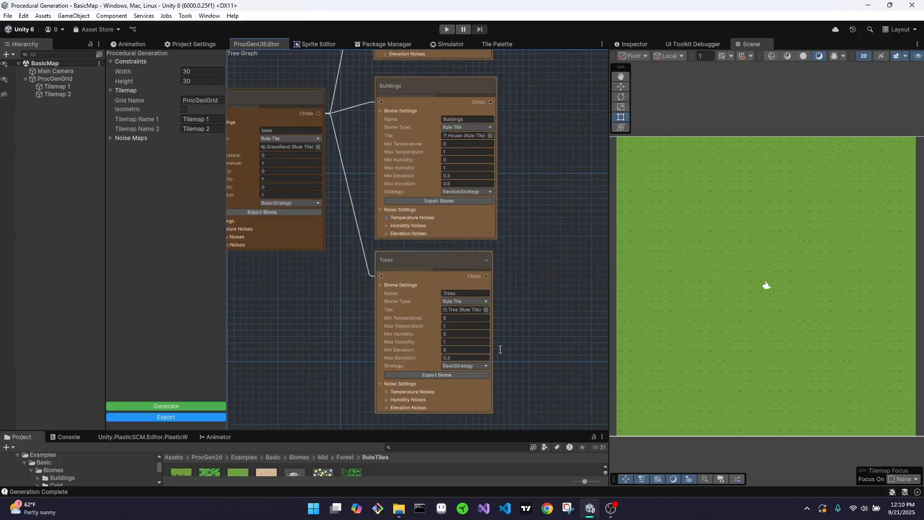
{"action": "scroll", "coordinate": [503, 345], "scroll_direction": "down", "scroll_amount": 4}
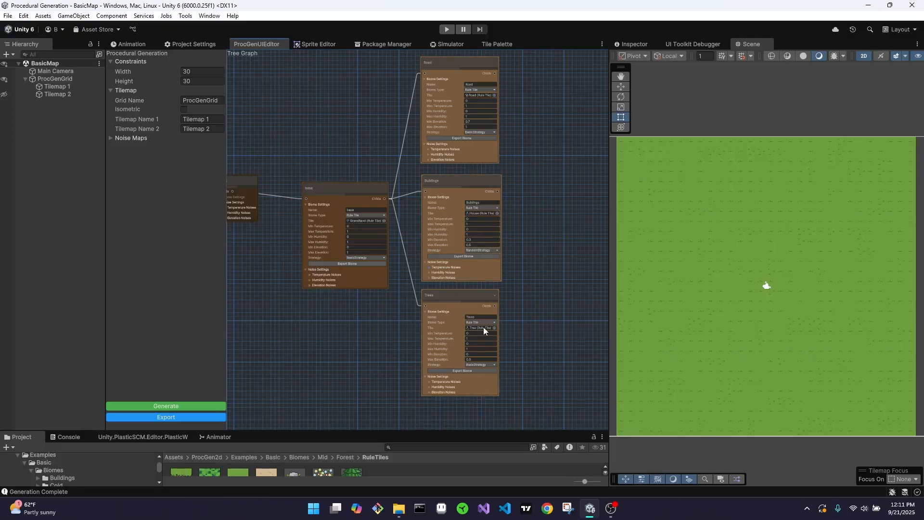
{"action": "scroll", "coordinate": [484, 327], "scroll_direction": "down", "scroll_amount": 2}
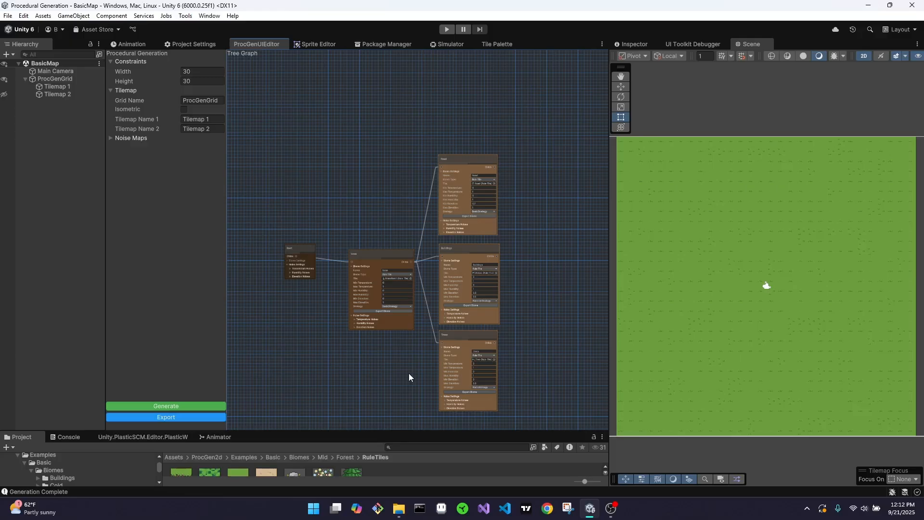
Expand the Root node's elevation noise settings and the noise map previews.
{"action": "scroll", "coordinate": [306, 305], "scroll_direction": "up", "scroll_amount": 4}
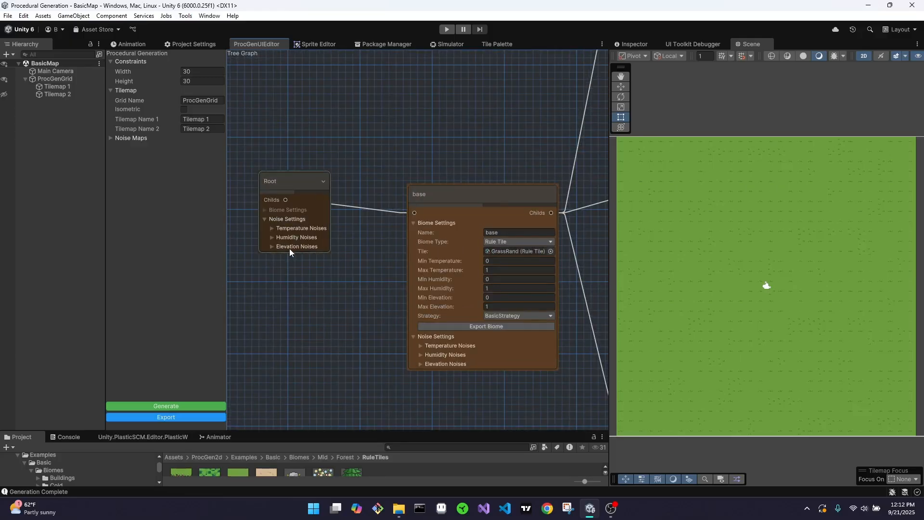
{"action": "scroll", "coordinate": [351, 342], "scroll_direction": "down", "scroll_amount": 2}
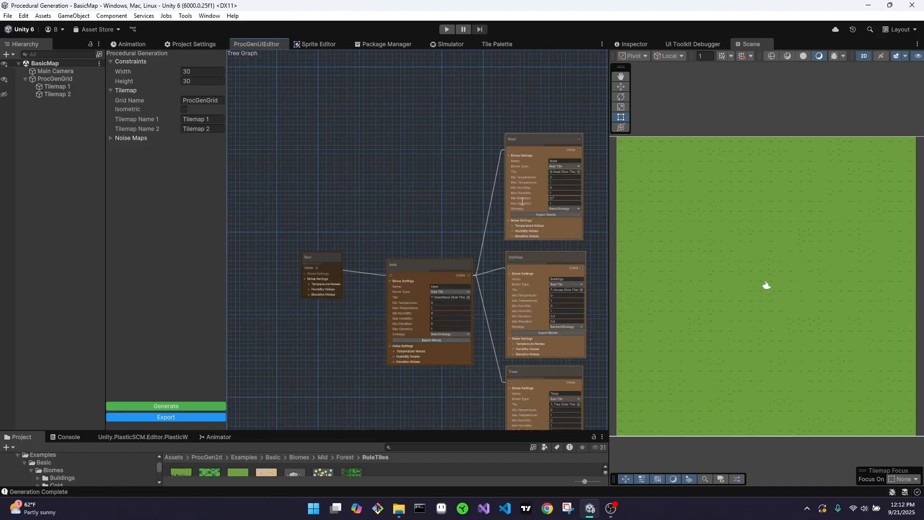
{"action": "scroll", "coordinate": [320, 304], "scroll_direction": "up", "scroll_amount": 2}
{"action": "left_click", "coordinate": [299, 286]}
{"action": "left_click", "coordinate": [334, 285]}
{"action": "left_click", "coordinate": [332, 286]}
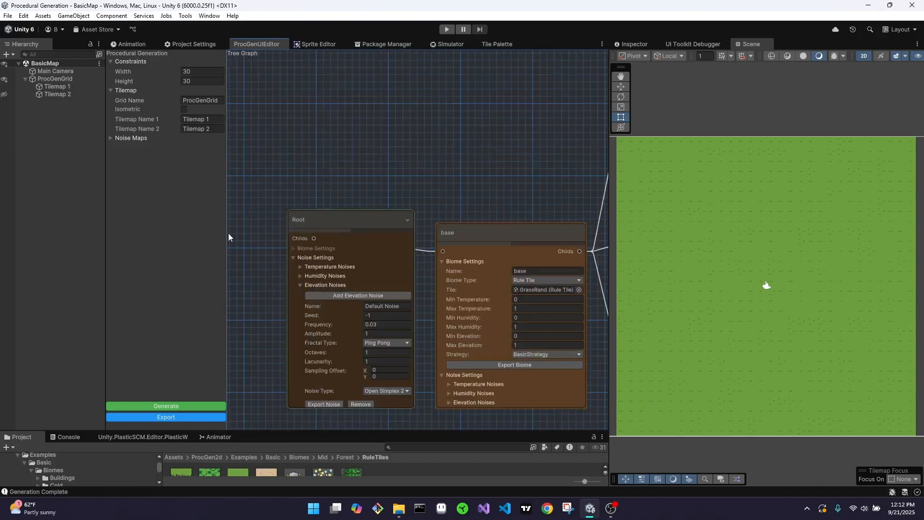
{"action": "left_click", "coordinate": [118, 138]}
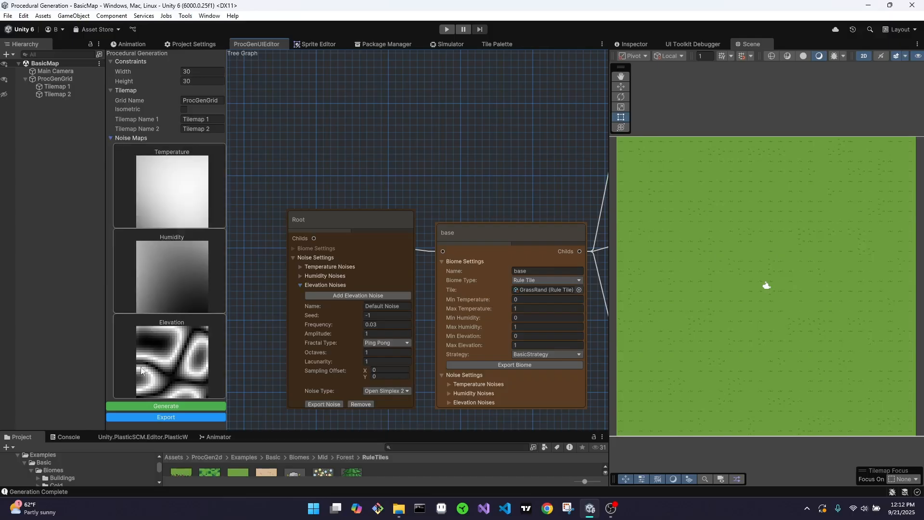
Show Tilemap 2 again and compare the Road, Buildings and Trees elevation ranges and strategies with the elevation noise map.
{"action": "left_click", "coordinate": [4, 94]}
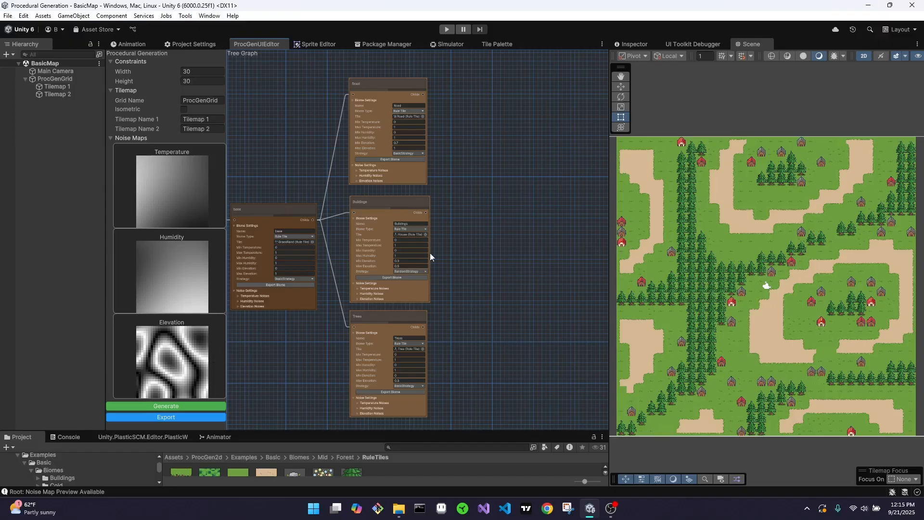
{"action": "scroll", "coordinate": [465, 132], "scroll_direction": "up", "scroll_amount": 3}
{"action": "middle_click_drag", "start_coordinate": [444, 142], "coordinate": [472, 166]}
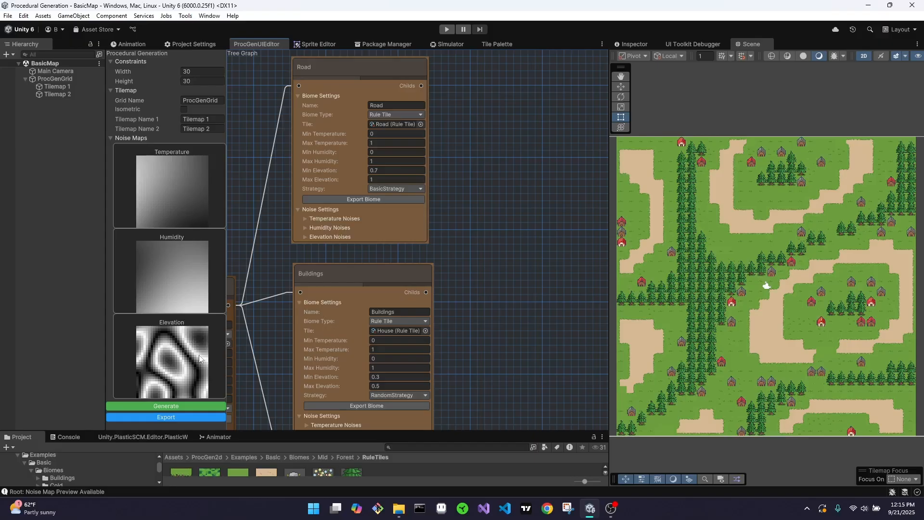
{"action": "scroll", "coordinate": [524, 302], "scroll_direction": "down", "scroll_amount": 3}
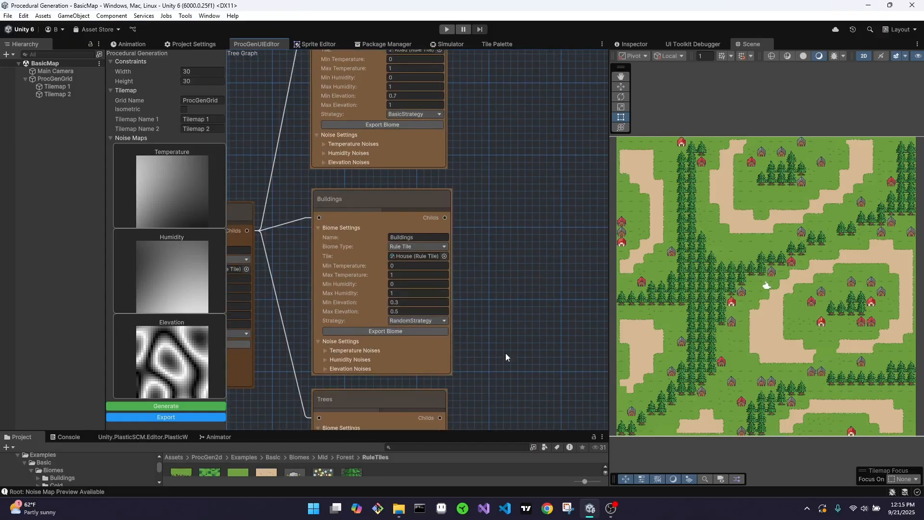
{"action": "scroll", "coordinate": [519, 263], "scroll_direction": "down", "scroll_amount": 1}
{"action": "scroll", "coordinate": [518, 262], "scroll_direction": "down", "scroll_amount": 8}
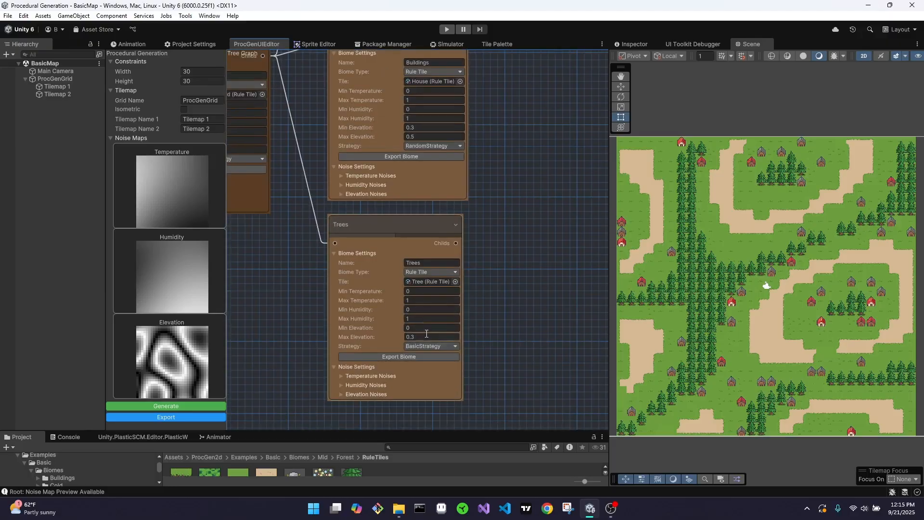
{"action": "scroll", "coordinate": [299, 329], "scroll_direction": "up", "scroll_amount": 7}
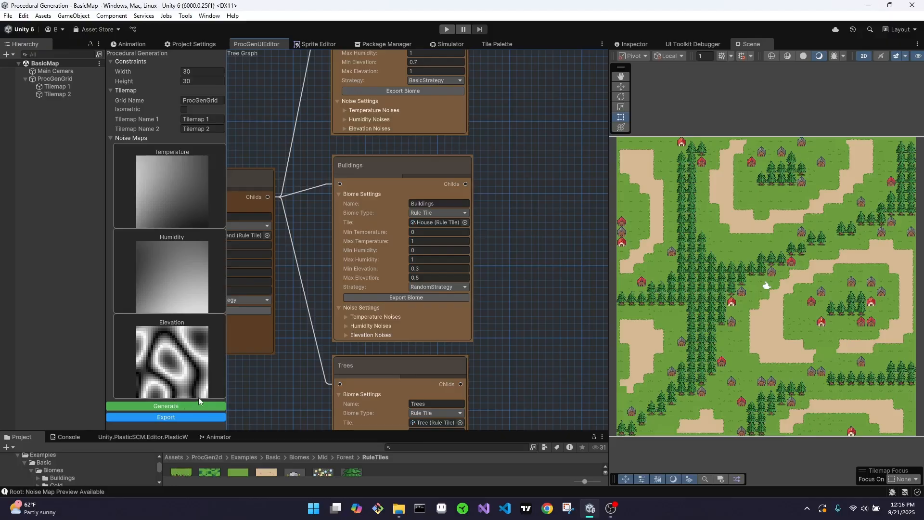
{"action": "scroll", "coordinate": [537, 158], "scroll_direction": "down", "scroll_amount": 2}
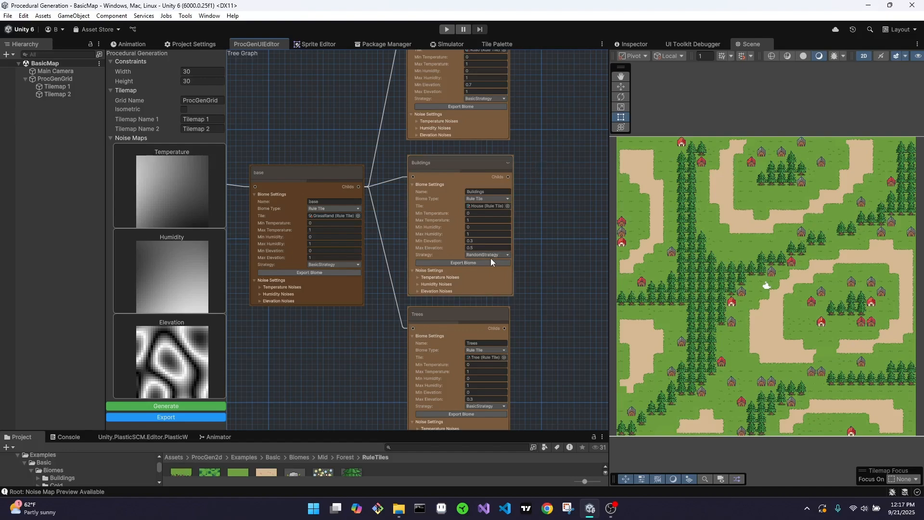
{"action": "scroll", "coordinate": [490, 258], "scroll_direction": "up", "scroll_amount": 2}
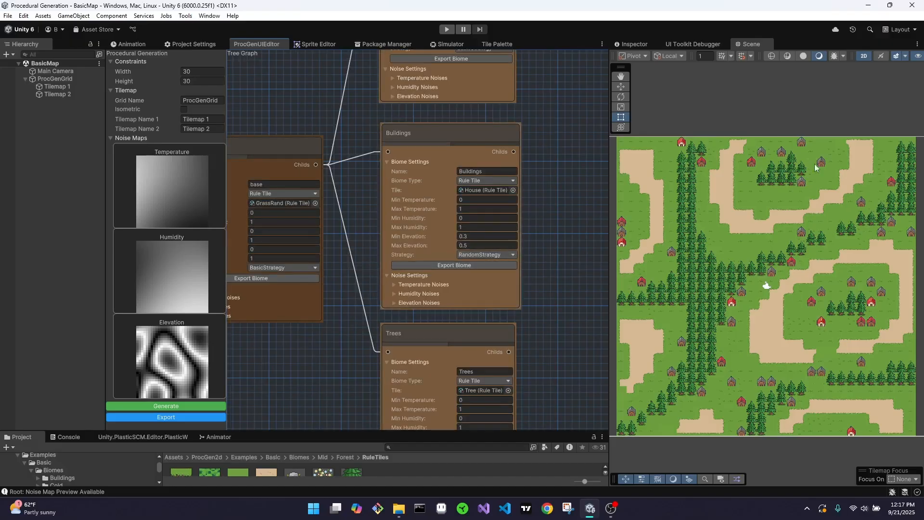
{"action": "scroll", "coordinate": [529, 273], "scroll_direction": "down", "scroll_amount": 1}
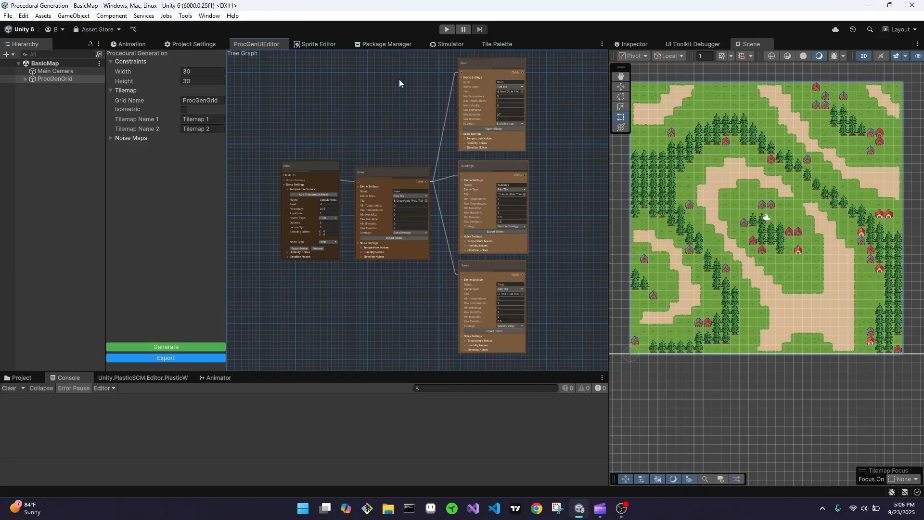
Set the Trees biome's Max Temperature to 0.5.
{"action": "scroll", "coordinate": [353, 193], "scroll_direction": "up", "scroll_amount": 4}
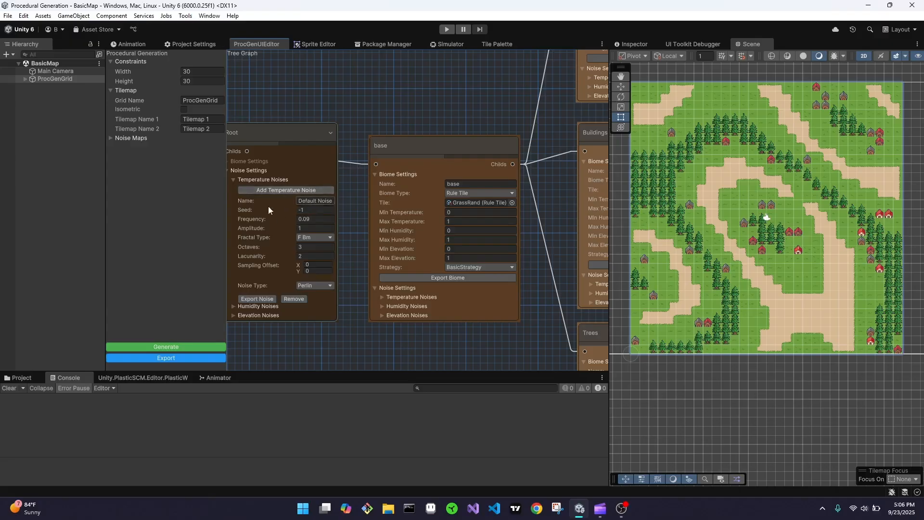
{"action": "scroll", "coordinate": [486, 310], "scroll_direction": "down", "scroll_amount": 5}
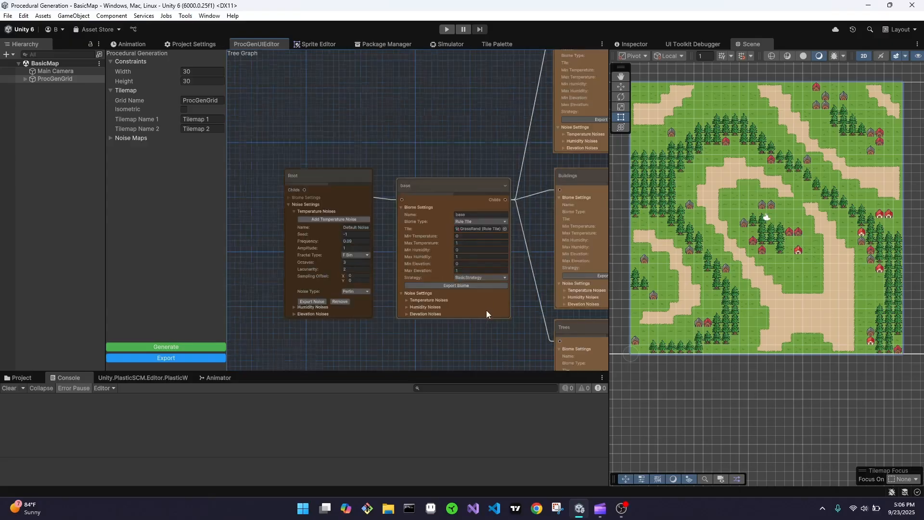
{"action": "middle_click_drag", "start_coordinate": [519, 363], "coordinate": [423, 202]}
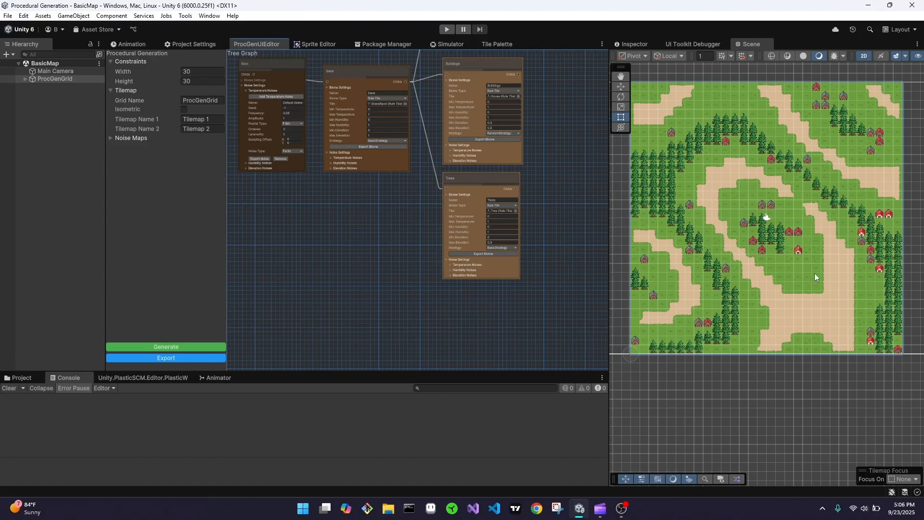
{"action": "scroll", "coordinate": [530, 229], "scroll_direction": "up", "scroll_amount": 4}
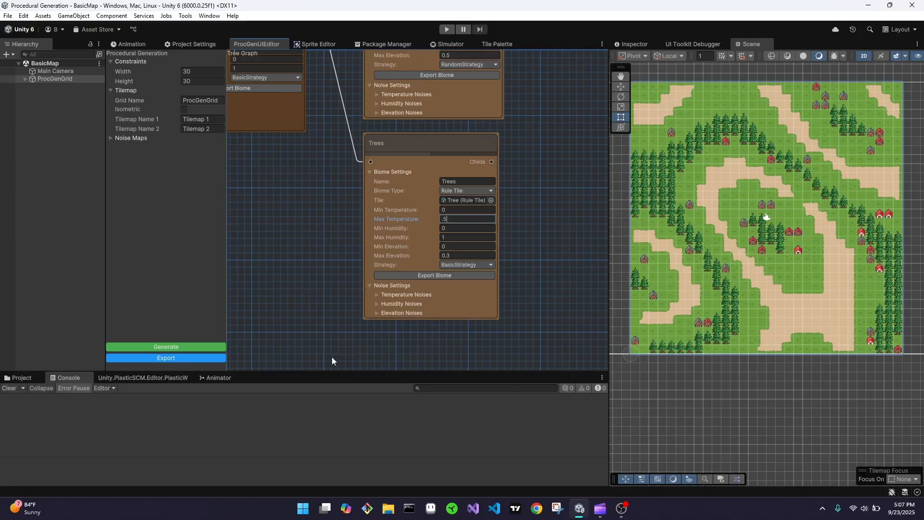
Generate the map repeatedly to test tree placement with the reduced temperature range.
{"action": "left_click", "coordinate": [200, 346]}
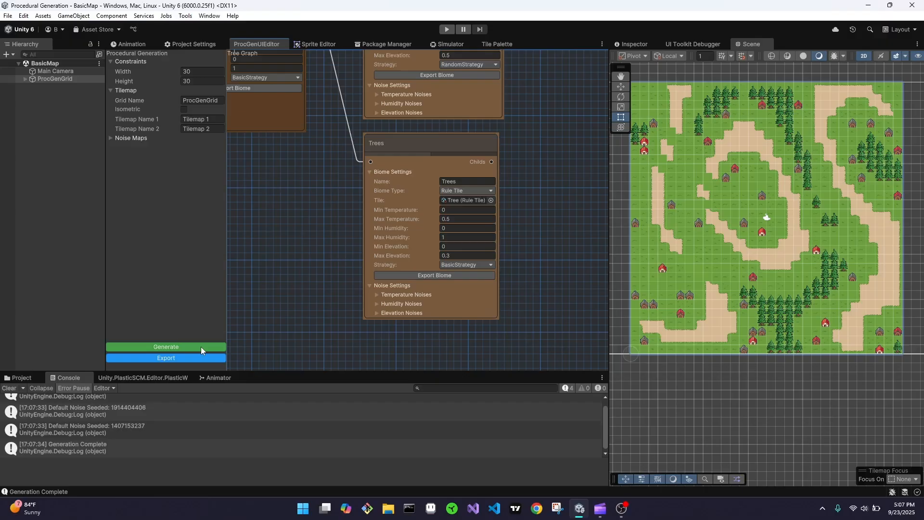
{"action": "left_click", "coordinate": [200, 346]}
{"action": "left_click", "coordinate": [200, 348]}
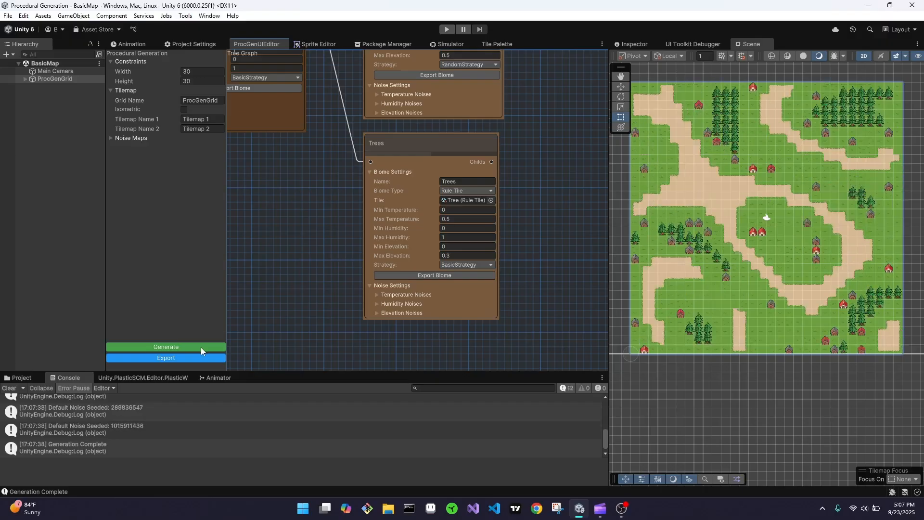
{"action": "left_click", "coordinate": [201, 348]}
{"action": "left_click", "coordinate": [206, 346]}
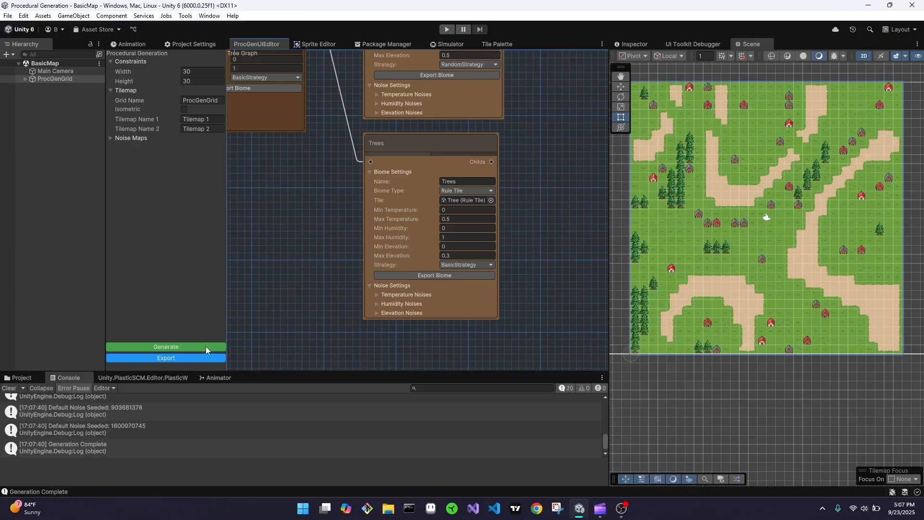
{"action": "left_click", "coordinate": [206, 347]}
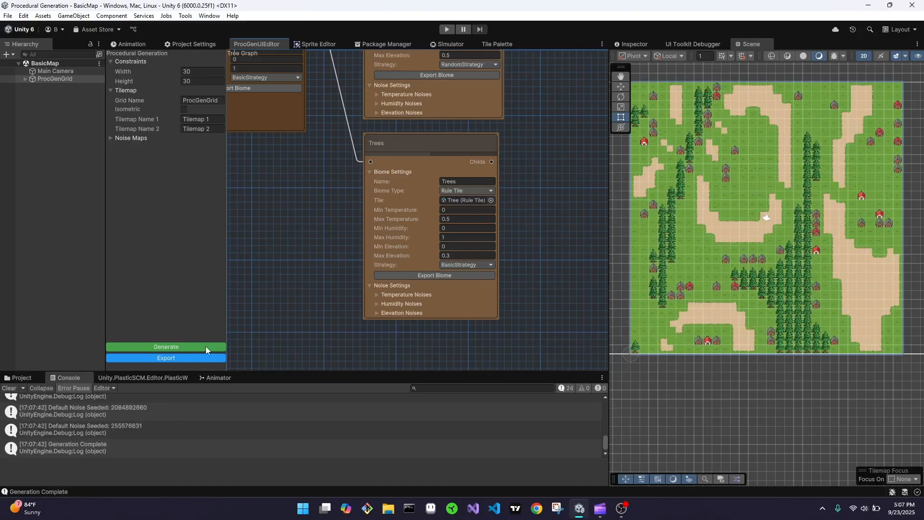
Set the Trees biome's Max Temperature to 0.7 and generate the map again.
{"action": "left_click", "coordinate": [458, 220]}
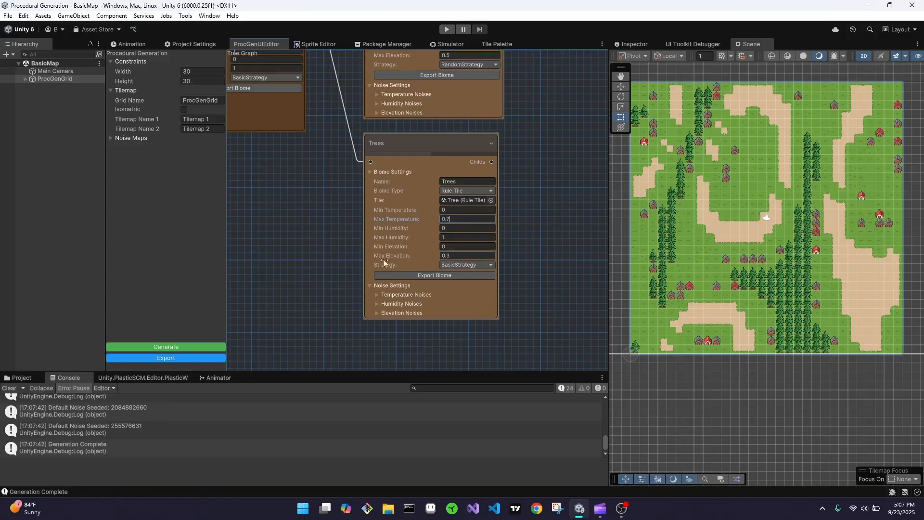
{"action": "left_click", "coordinate": [197, 347]}
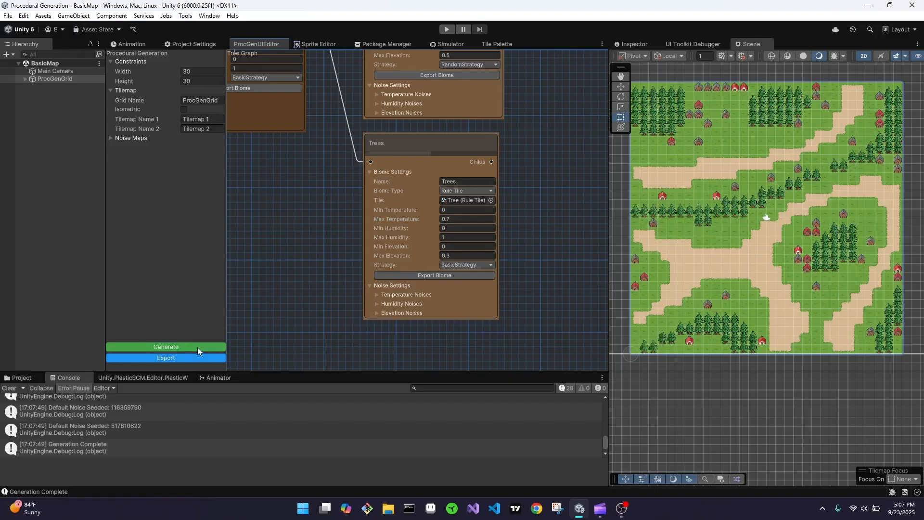
Generate several more maps to check how trees are distributed with the Trees biome's current temperature limit.
{"action": "left_click", "coordinate": [198, 347]}
{"action": "left_click", "coordinate": [198, 348]}
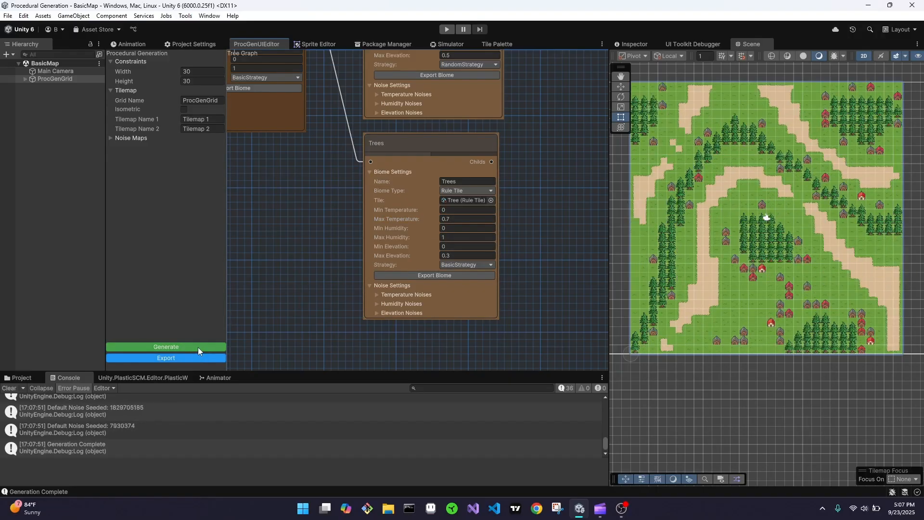
{"action": "left_click", "coordinate": [198, 347]}
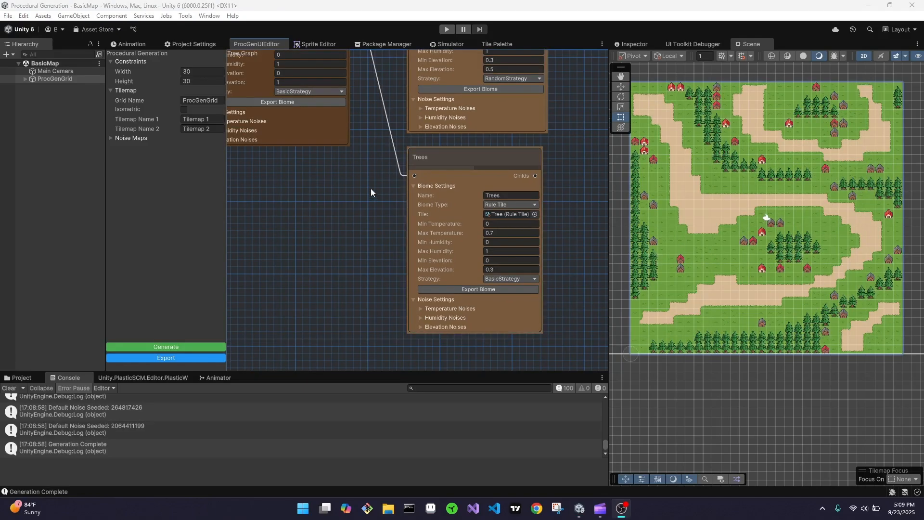
Set Max Temperature to 0.7 for the Road biome and 0.5 for the Buildings biome.
{"action": "scroll", "coordinate": [369, 244], "scroll_direction": "up", "scroll_amount": 5}
{"action": "middle_click_drag", "start_coordinate": [576, 120], "coordinate": [544, 233]}
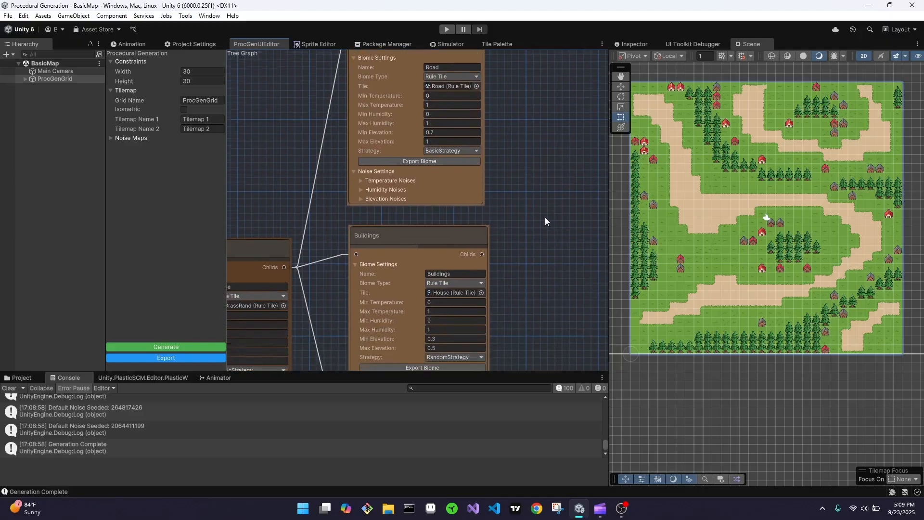
{"action": "type", "text": ".7"}
{"action": "left_click", "coordinate": [436, 312]}
{"action": "type", "text": ".5"}
Generate the map repeatedly to test road and building placement with the reduced temperature ranges.
{"action": "left_click", "coordinate": [182, 350]}
{"action": "left_click", "coordinate": [181, 351]}
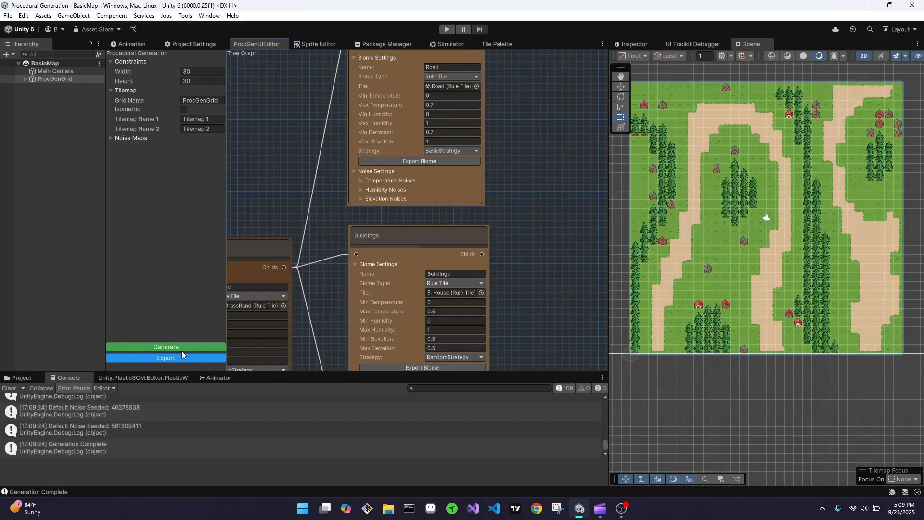
{"action": "left_click", "coordinate": [184, 349]}
{"action": "left_click", "coordinate": [187, 347]}
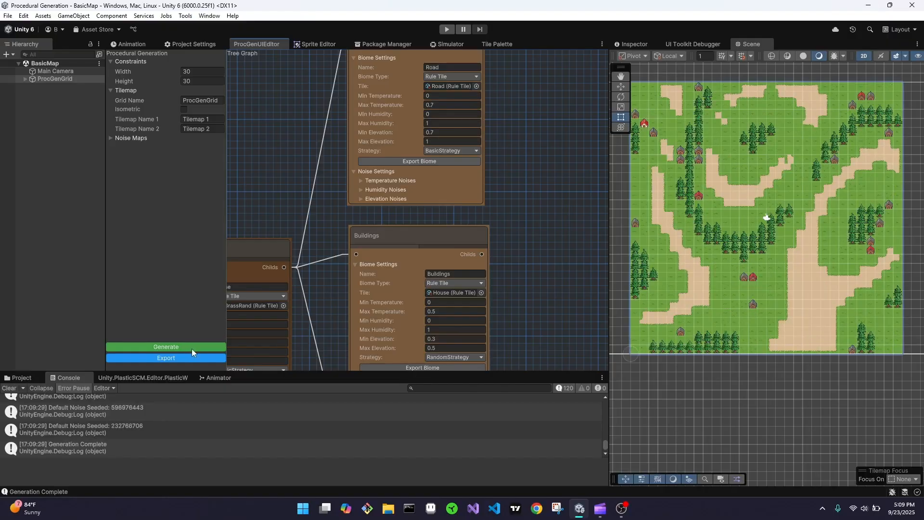
{"action": "left_click", "coordinate": [193, 347]}
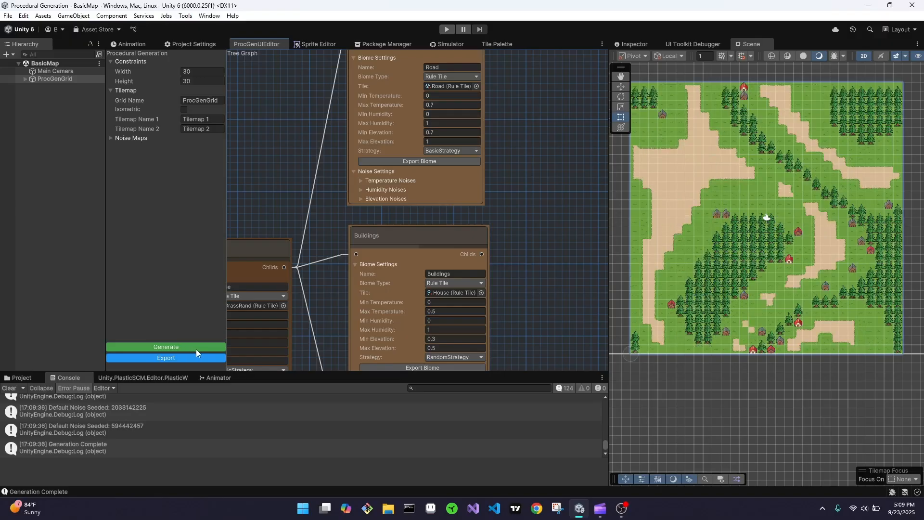
{"action": "left_click", "coordinate": [195, 349]}
{"action": "left_click", "coordinate": [196, 350]}
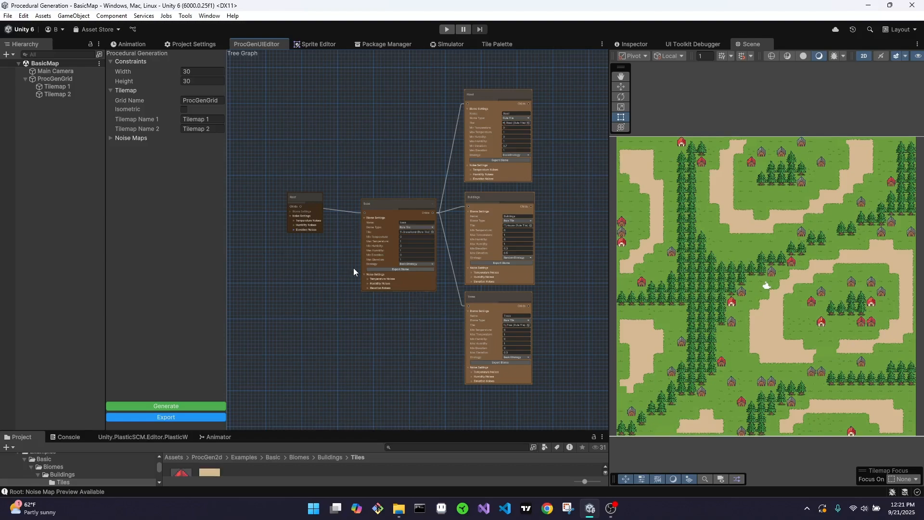
Review the Root node's elevation noise settings and collapse them again.
{"action": "left_click", "coordinate": [314, 230]}
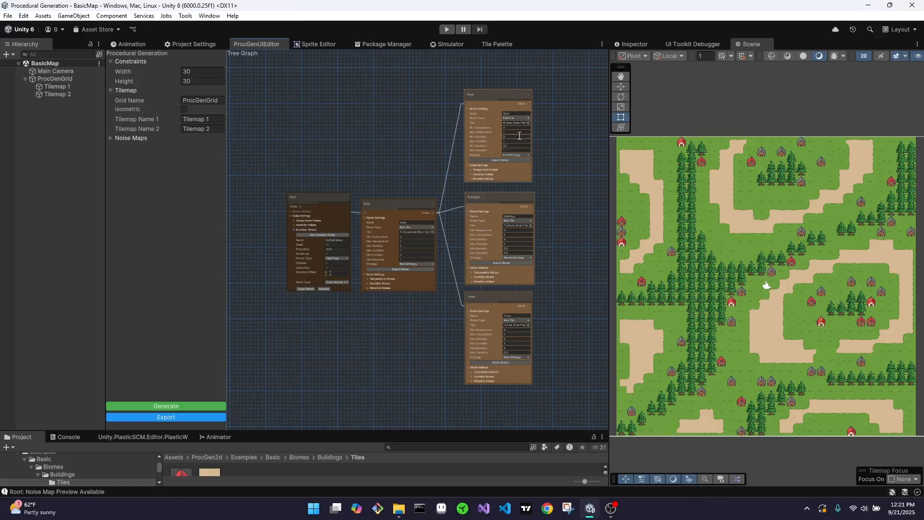
{"action": "left_click", "coordinate": [305, 229]}
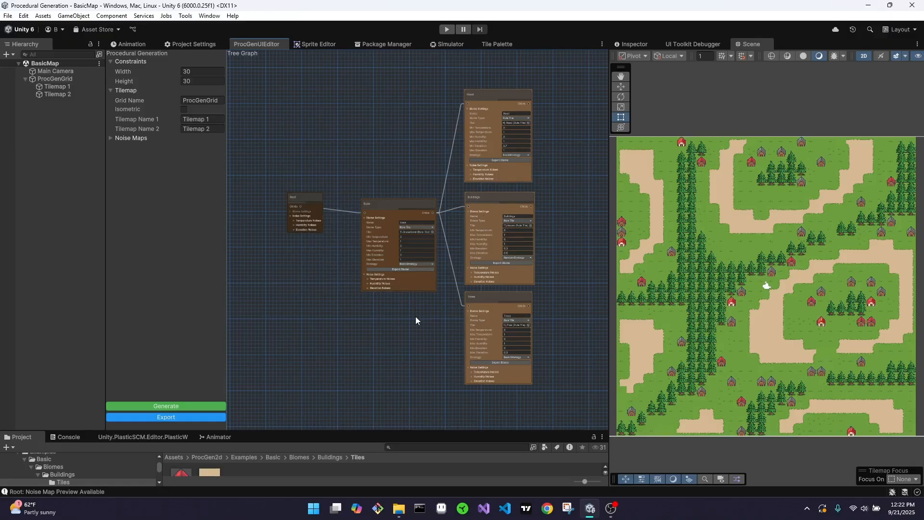